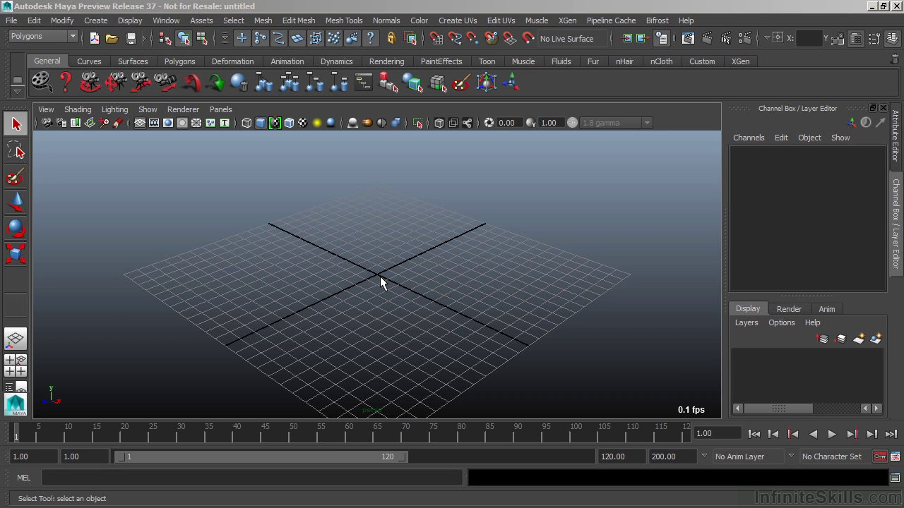
- Open crowAnimation5.mb from the scenes folder via File > Open Scene
click(12, 21)
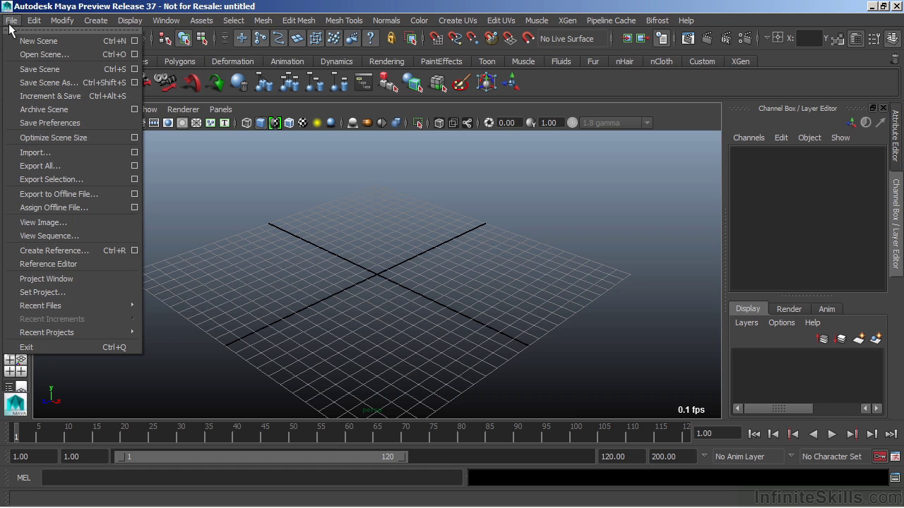
click(30, 54)
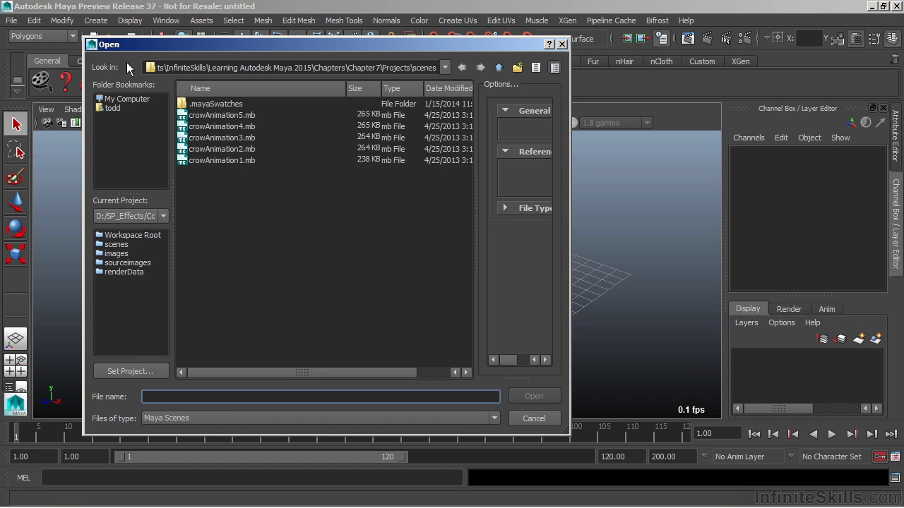
double_click(237, 114)
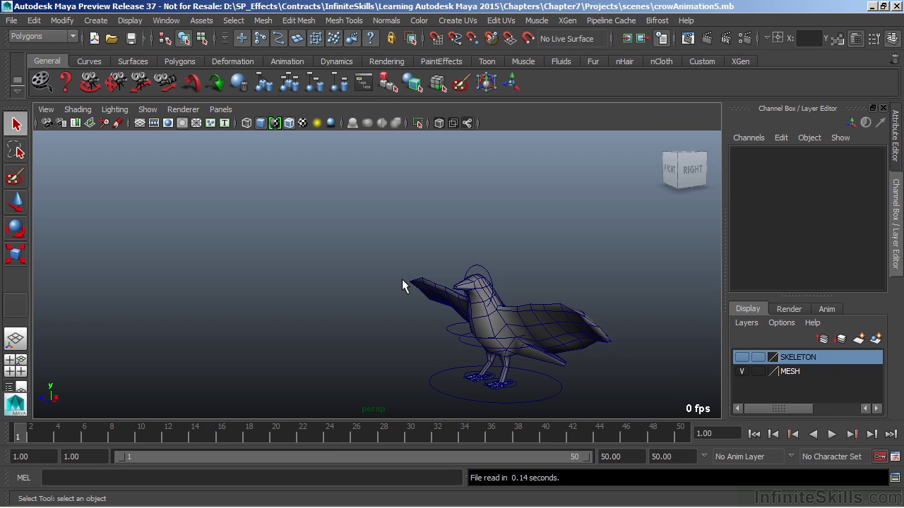
- Select the crow mesh and view it from the front, a three-quarter angle and its right side
click(545, 316)
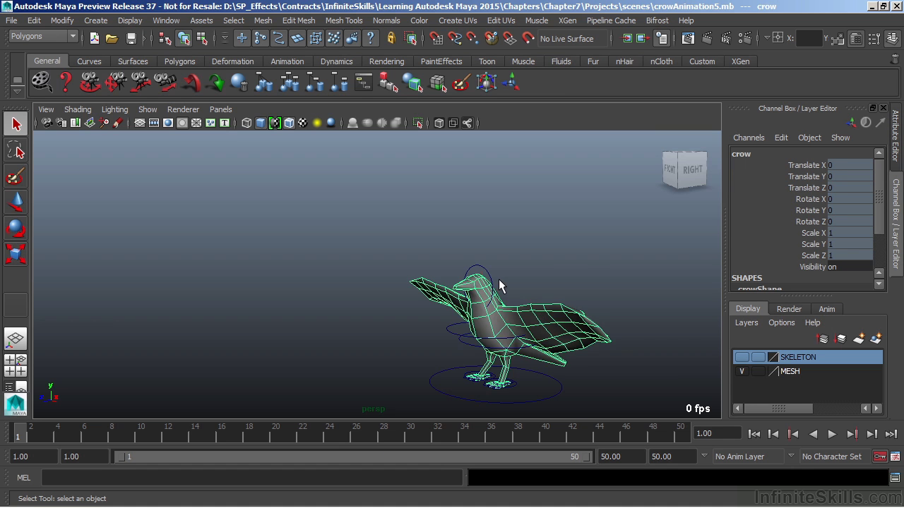
alt+drag(497, 279, 421, 308)
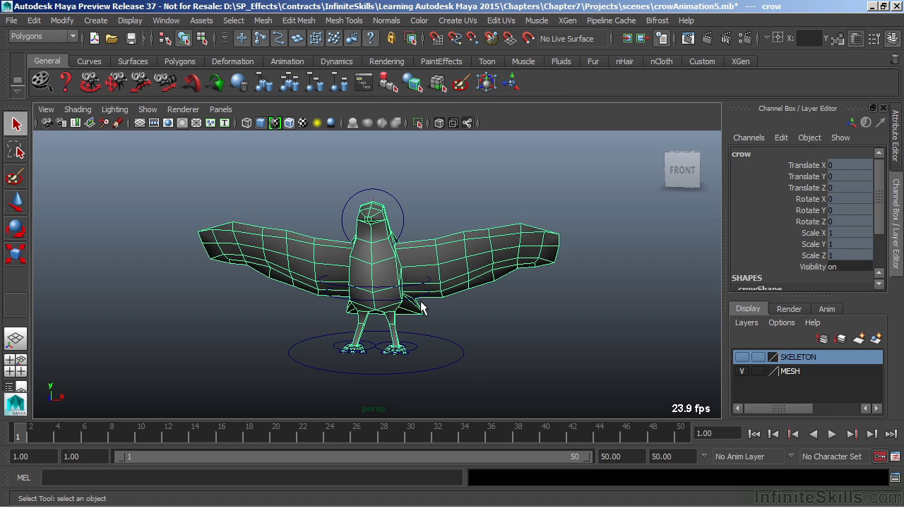
alt+drag(531, 327, 503, 327)
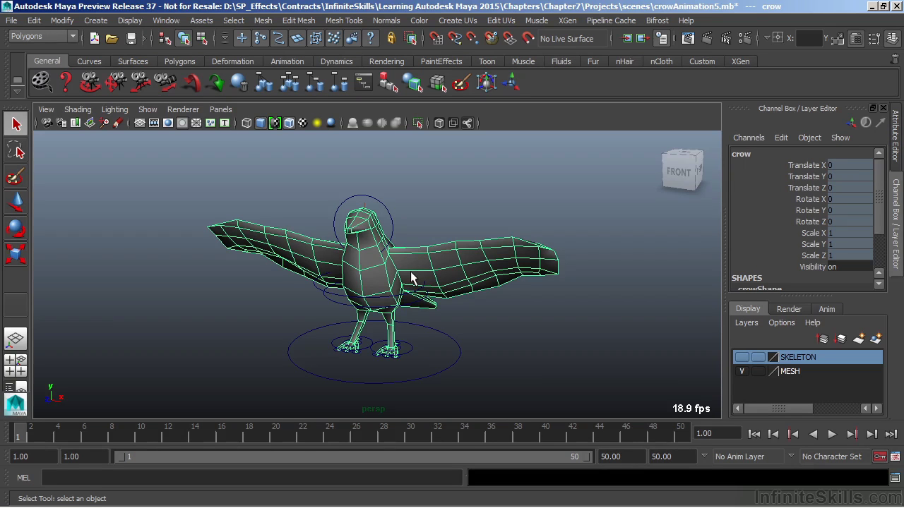
mouse_move(489, 286)
alt+mouse_down()
mouse_move(318, 280)
mouse_move(402, 281)
mouse_move(430, 317)
alt+mouse_up()
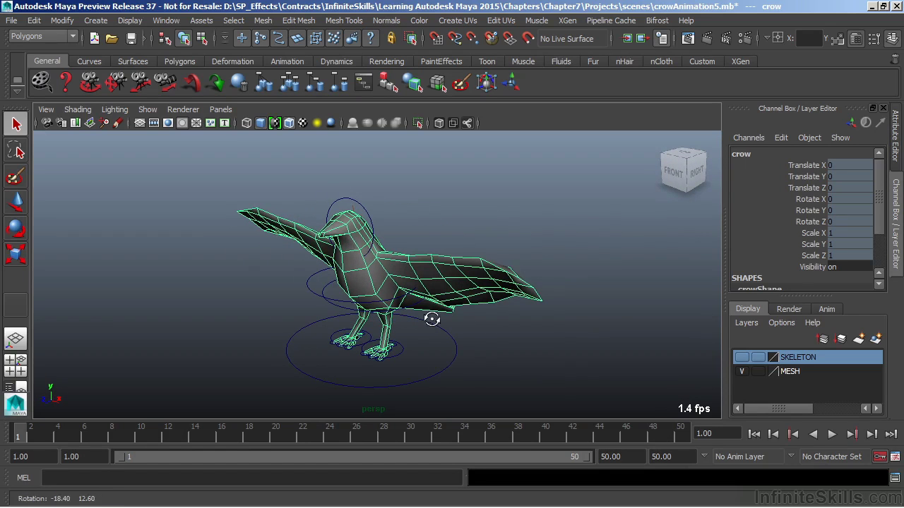
- Switch the viewport to textured shading (5, then 6) and deselect the crow
key(5)
key(6)
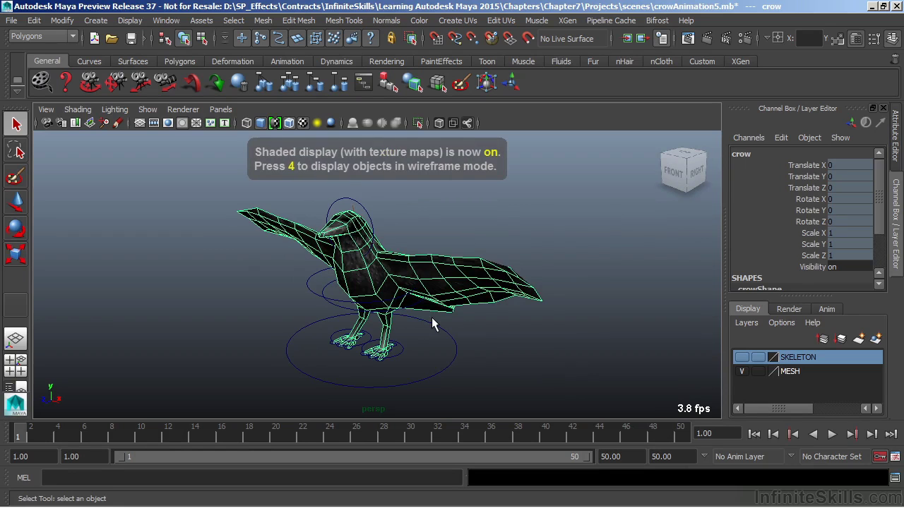
click(480, 324)
alt+drag(480, 325, 499, 313)
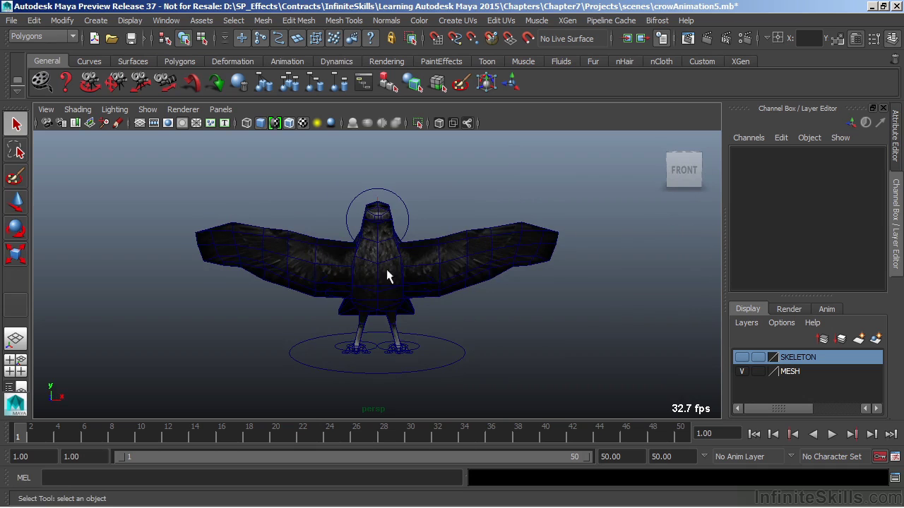
alt+drag(549, 367, 511, 370)
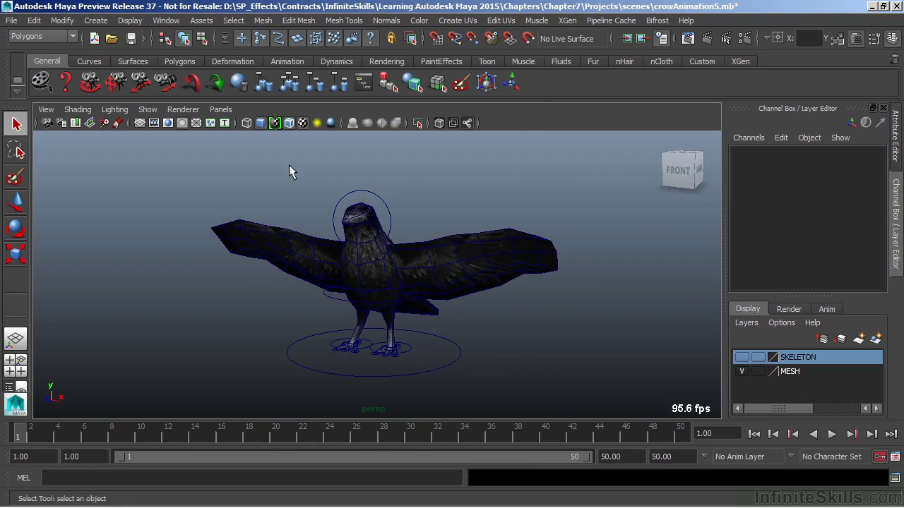
- Turn off Wireframe on Shaded and inspect the crow's feather textures from the front-right
click(289, 124)
alt+drag(494, 332, 556, 326)
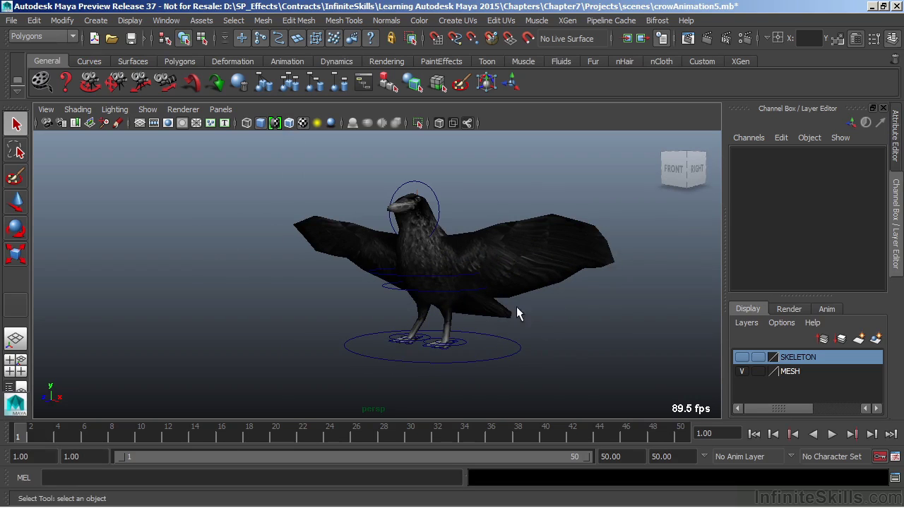
alt+drag(516, 313, 536, 323)
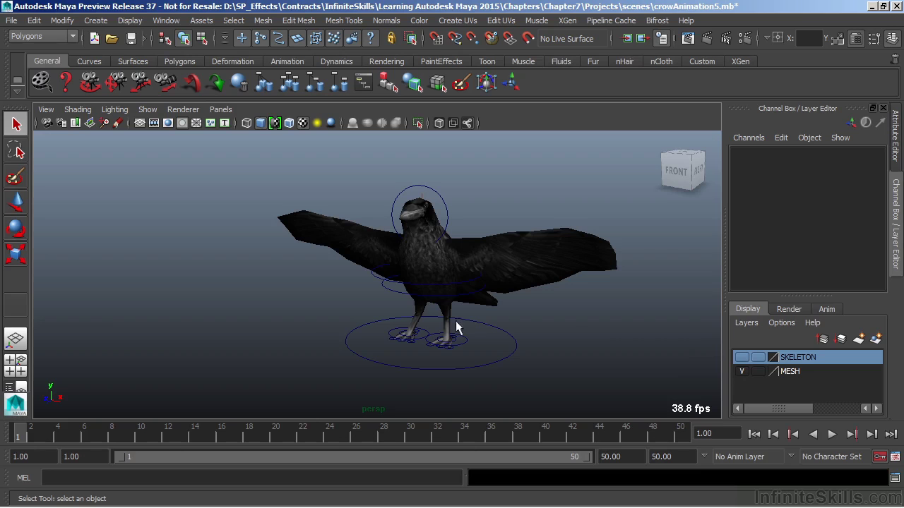
- Show the SKELETON layer, then test-rotate the l_wing1 joint and undo it
click(742, 357)
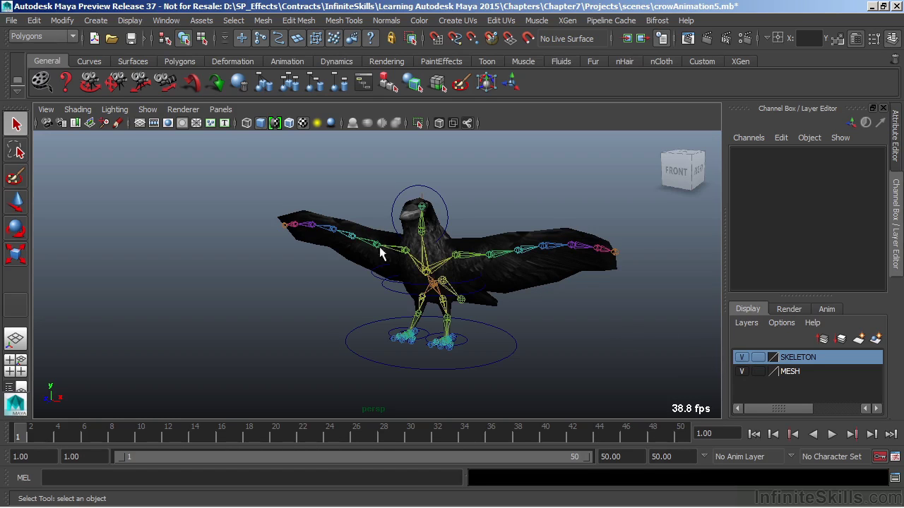
click(472, 263)
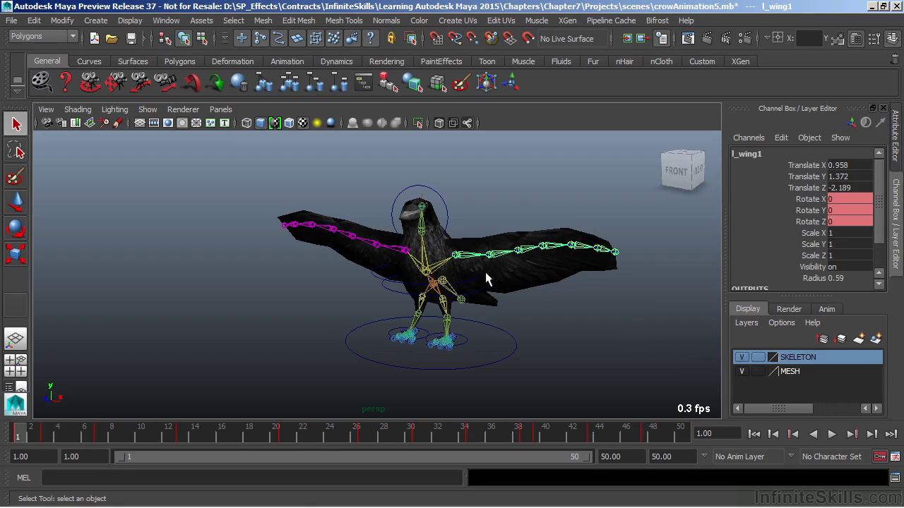
key(e)
drag(486, 215, 458, 279)
key(z)
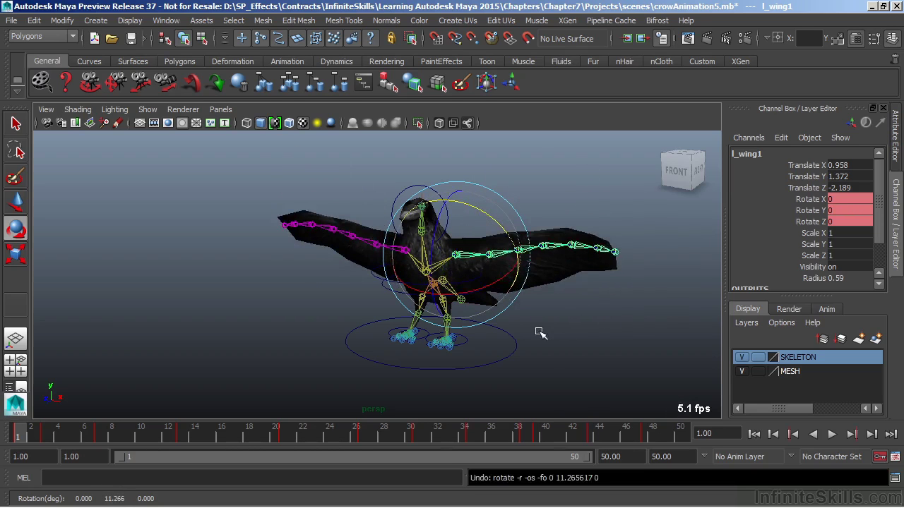
click(541, 333)
alt+drag(541, 332, 520, 336)
- Test-move the head control and undo, leaving the rig in its rest pose
click(508, 362)
click(443, 221)
click(424, 194)
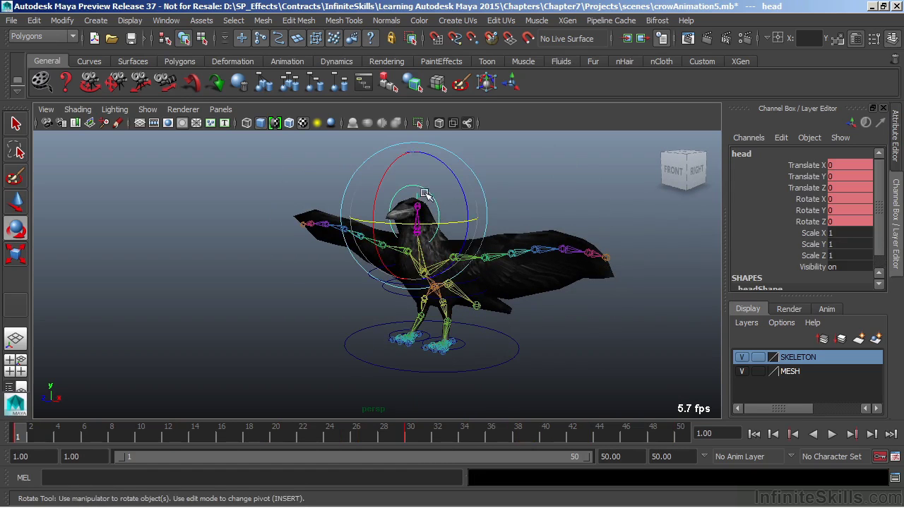
key(w)
mouse_move(416, 212)
mouse_down()
mouse_move(398, 224)
mouse_move(411, 217)
mouse_up()
key(ctrl+z)
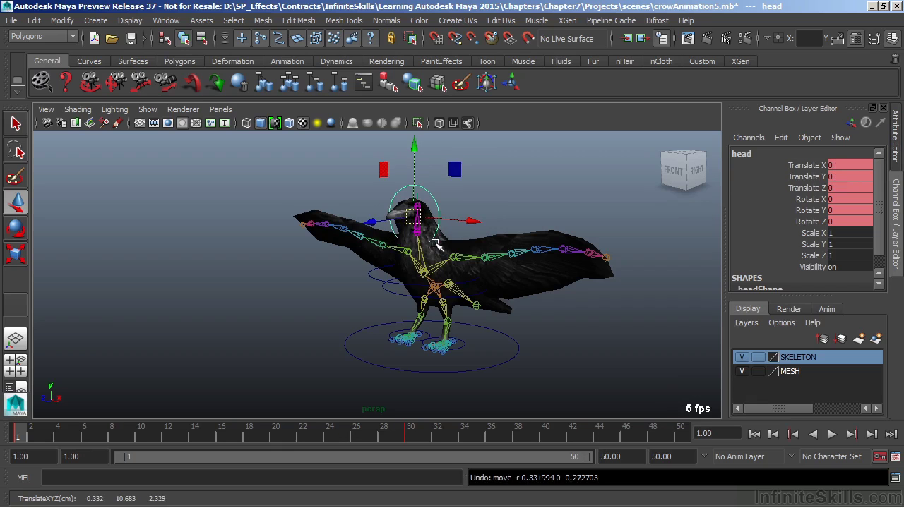
click(537, 313)
alt+drag(537, 313, 597, 346)
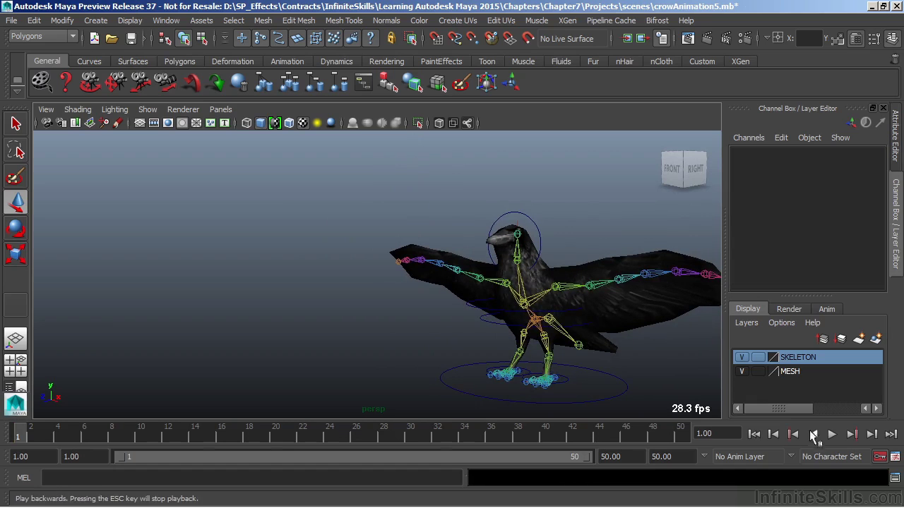
- Play the flying animation and stop it at frame 25 of 50
click(832, 434)
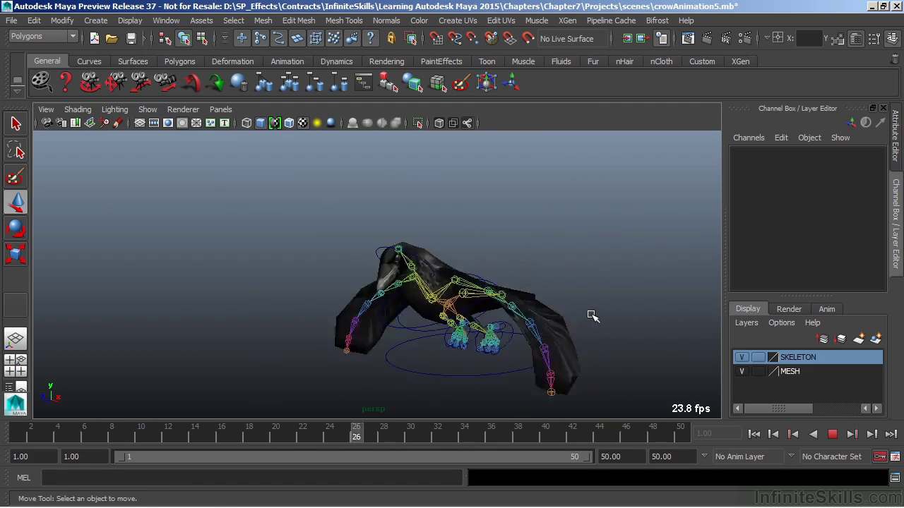
click(832, 436)
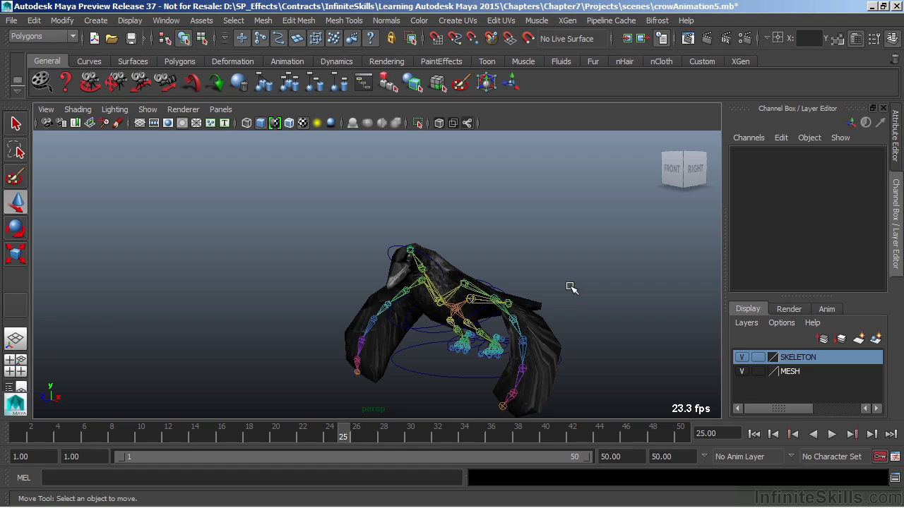
- Select the crow at frame 25 and view its lowered-wing pose from behind and front-right
click(538, 332)
alt+drag(538, 332, 541, 268)
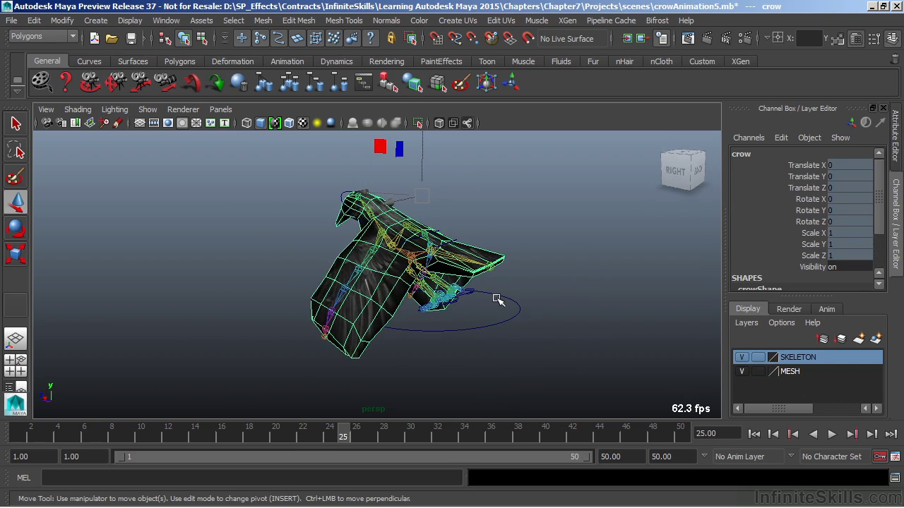
alt+drag(497, 300, 533, 315)
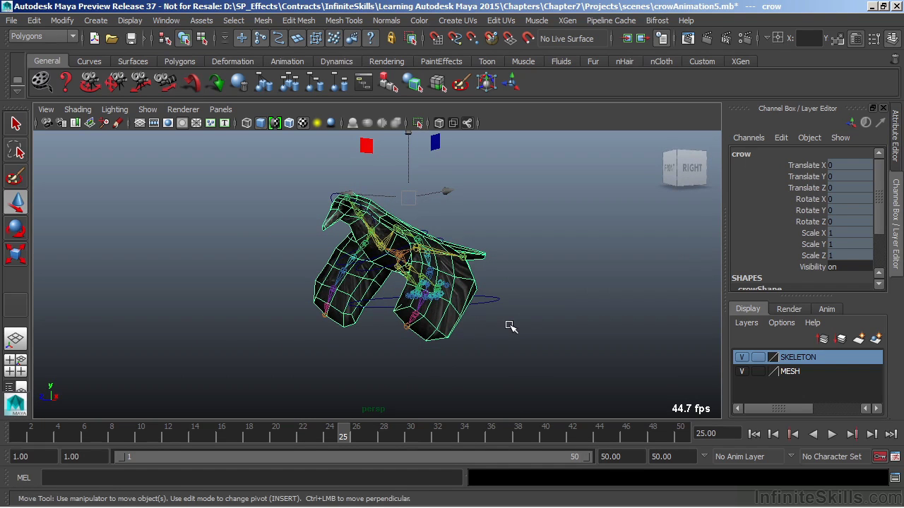